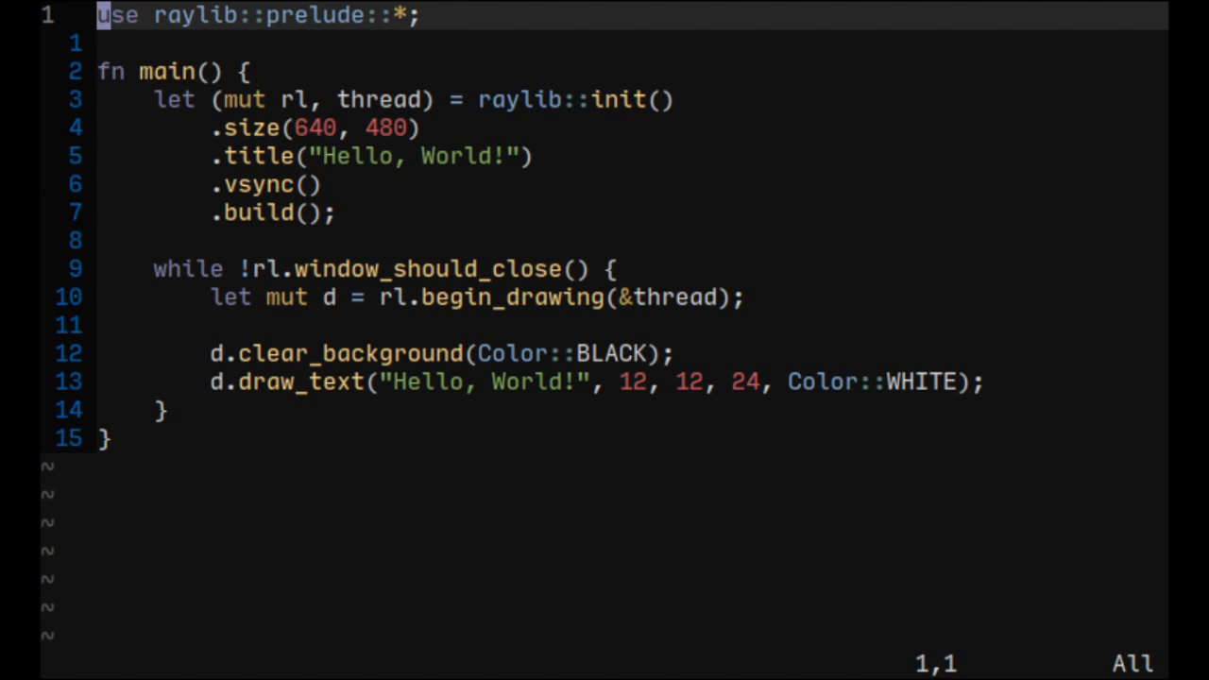
text(ouse raylib::consts::KeyboardKey::*;)
Step: Import KeyboardKey, add screen constants and a Ball struct, create a green ball of radius 40 at centre
key(Return)
key(Return)
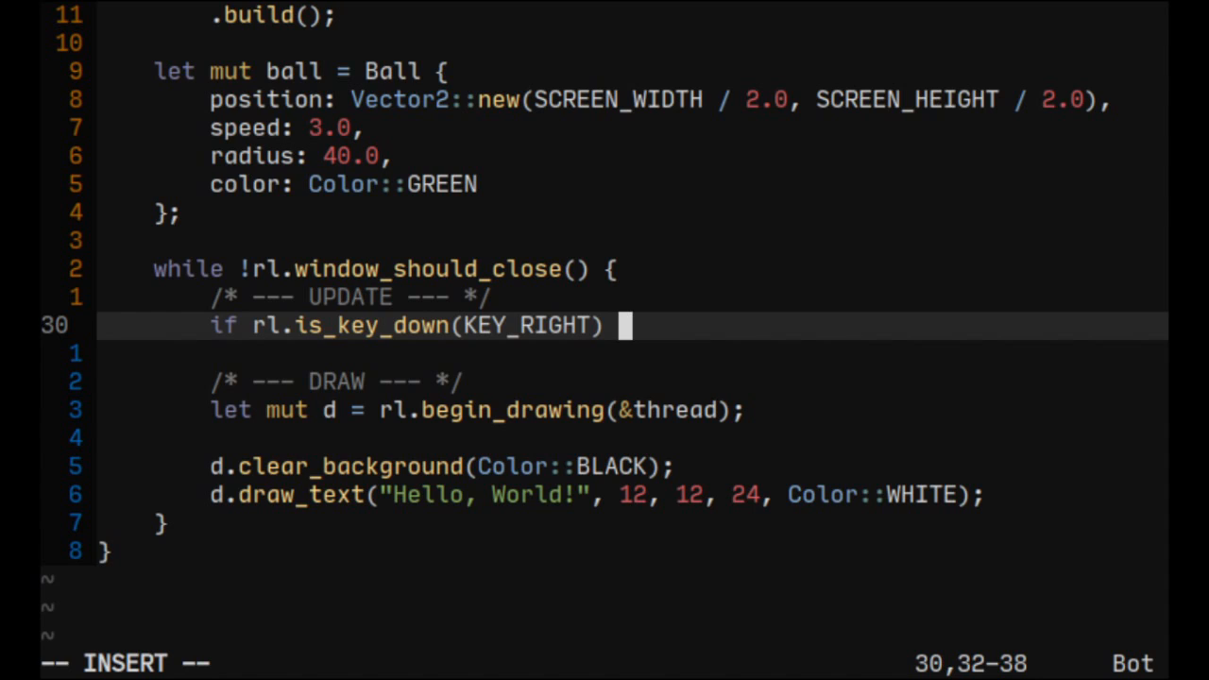
text({ ball.position.x += ball.speed; })
Step: Add is_key_down checks moving ball.position by ball.speed for right, down, left and up
key(Return)
text(if rl.is_key_down(KEY_UP) { ball.position.y -= ball.speed;)
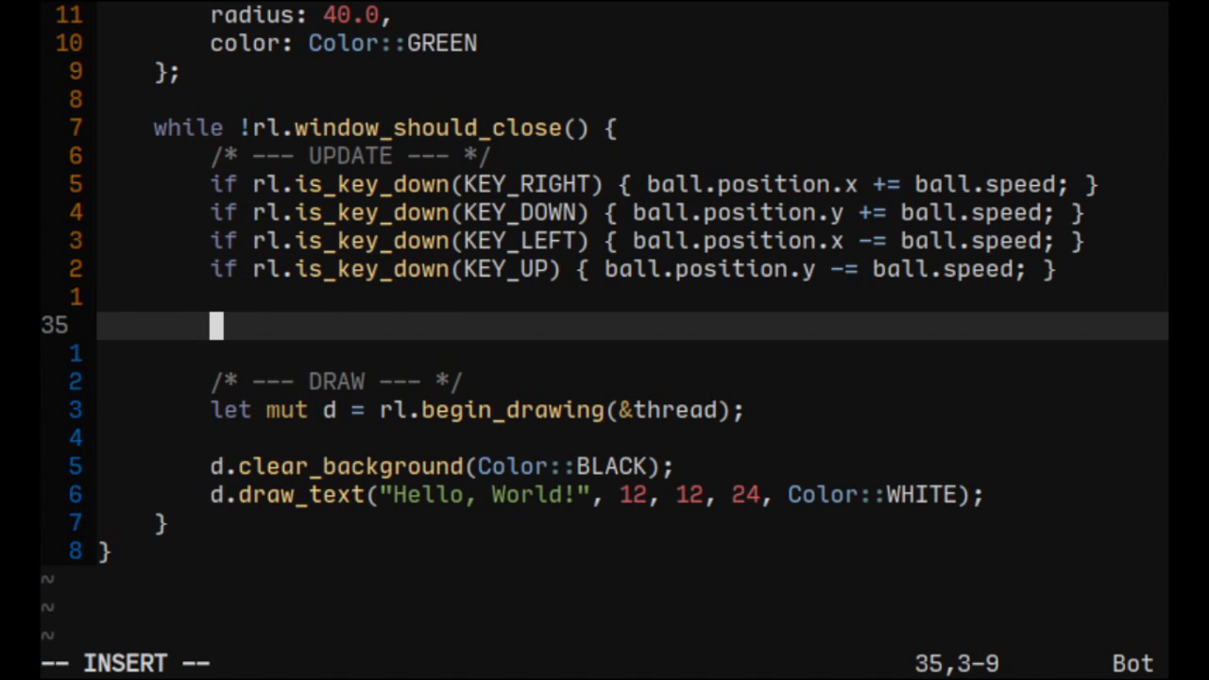
text(if rl.is_key_pressed(KEY_SPACE) {)
Step: Toggle ball colour green/yellow on KEY_SPACE and replace draw_text with draw_circle_v for the ball
key(Return)
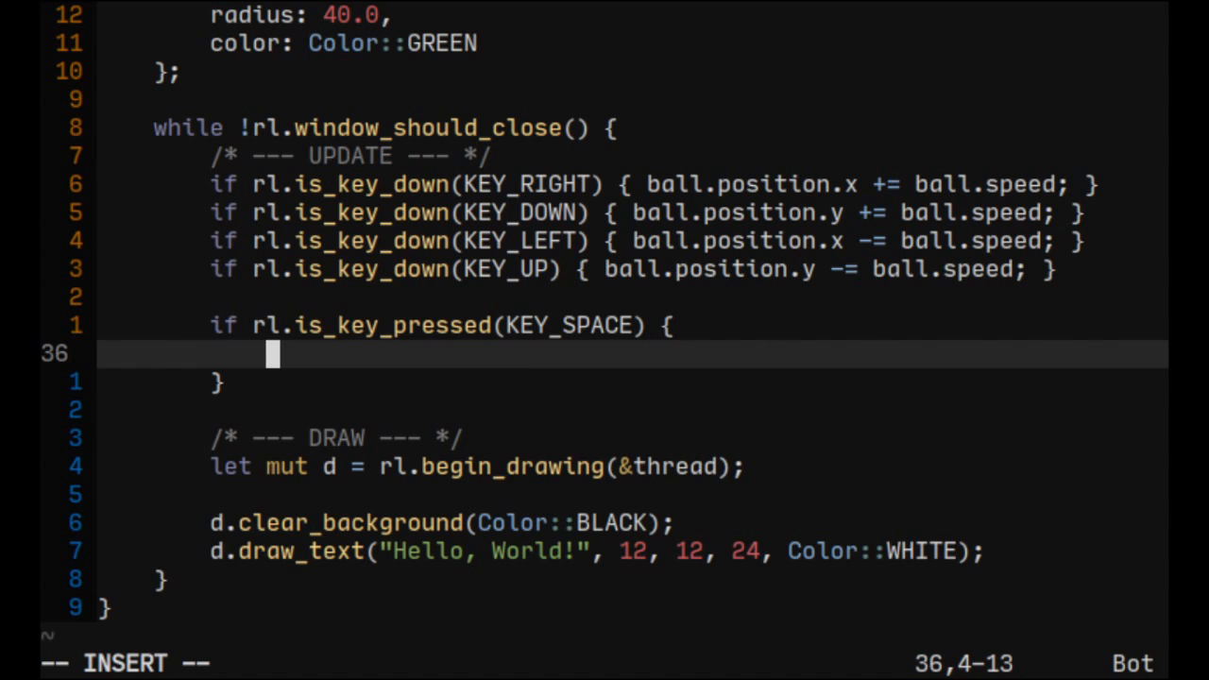
text(if ball.color == Color::GREEN {)
key(Return)
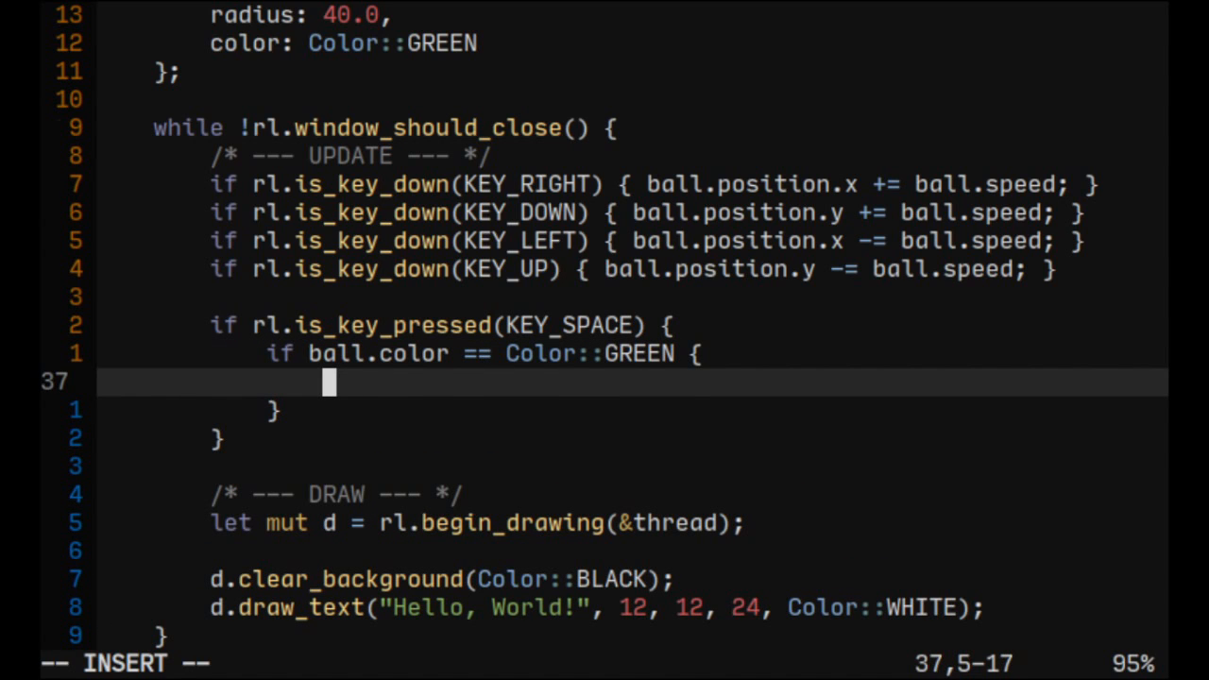
text(ball.color = Color::YELLOW;)
key(Return)
text(} else {)
key(Return)
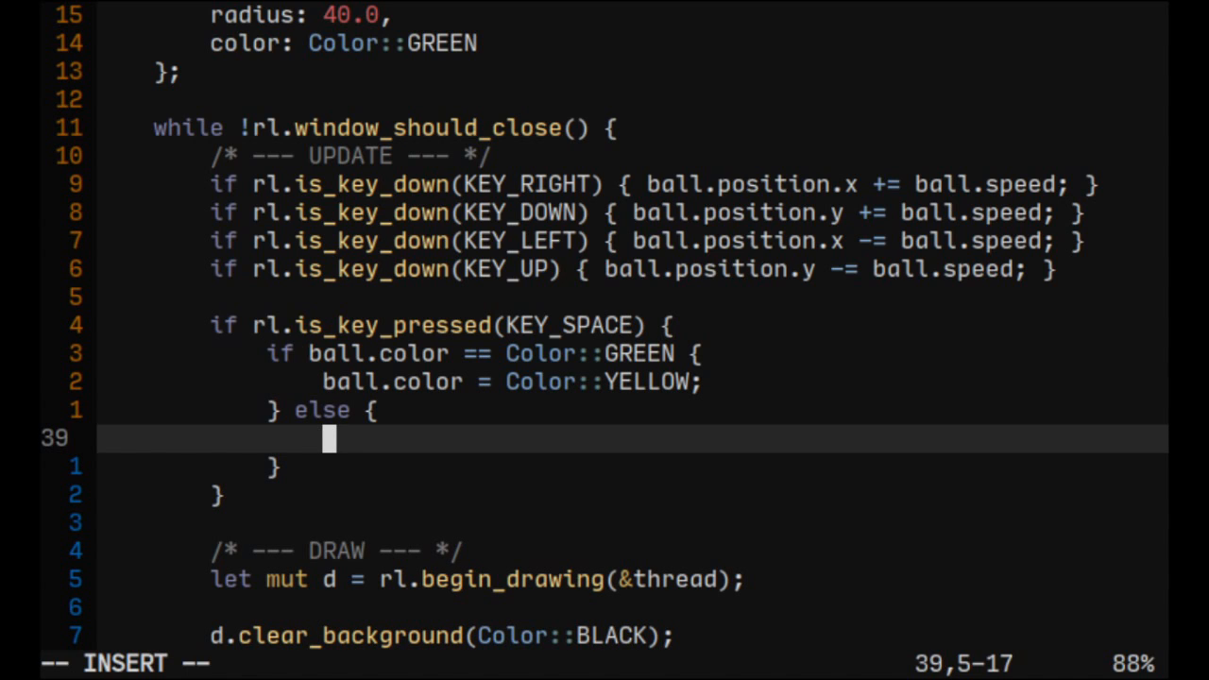
text(ball.color = Color::GREEN;)
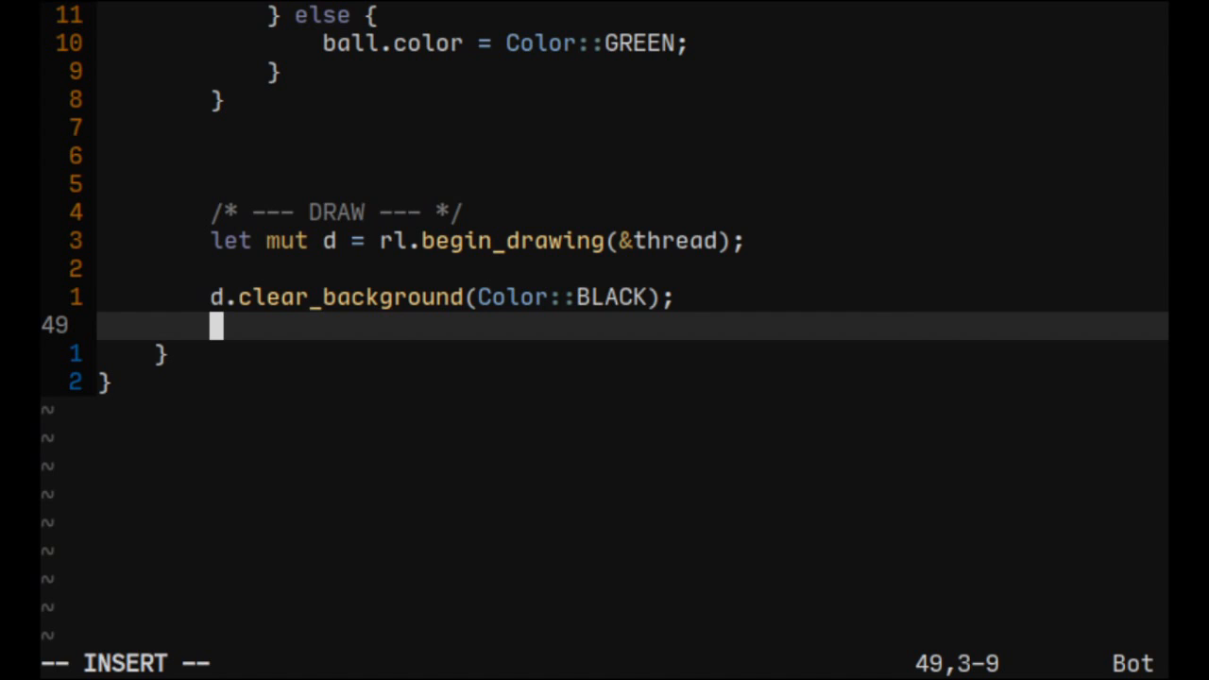
text(d.draw_circle_v(ball.position, ball.radius, ball.color);)
key(Escape)
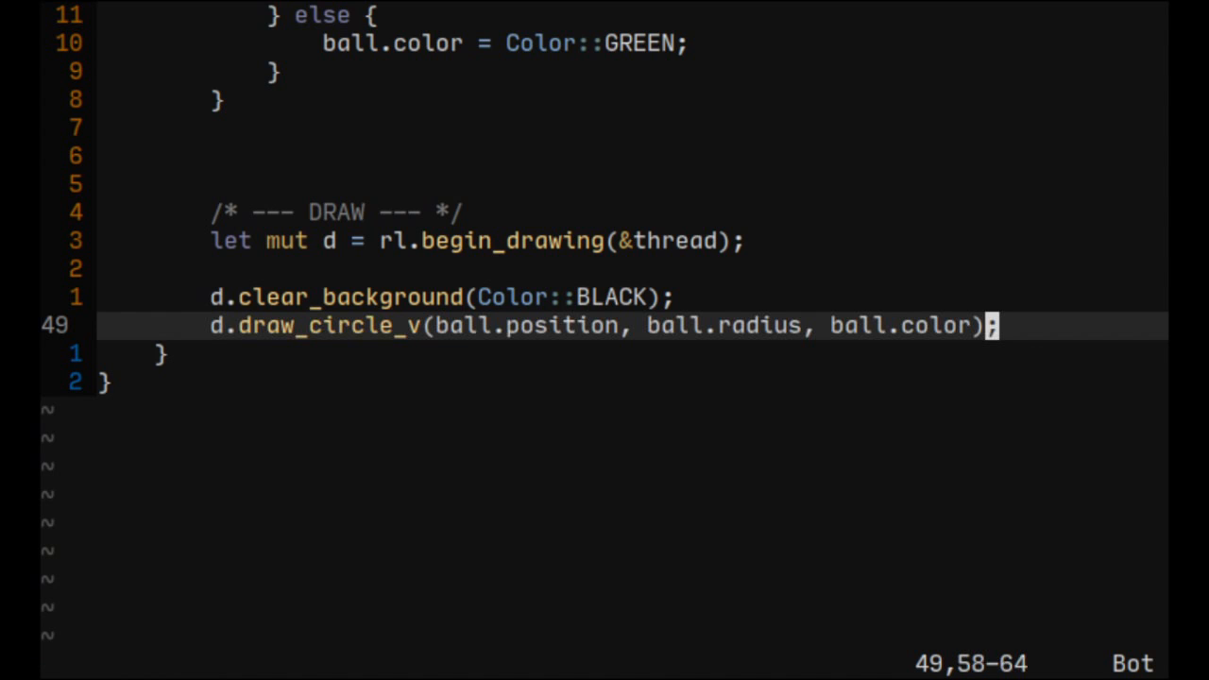